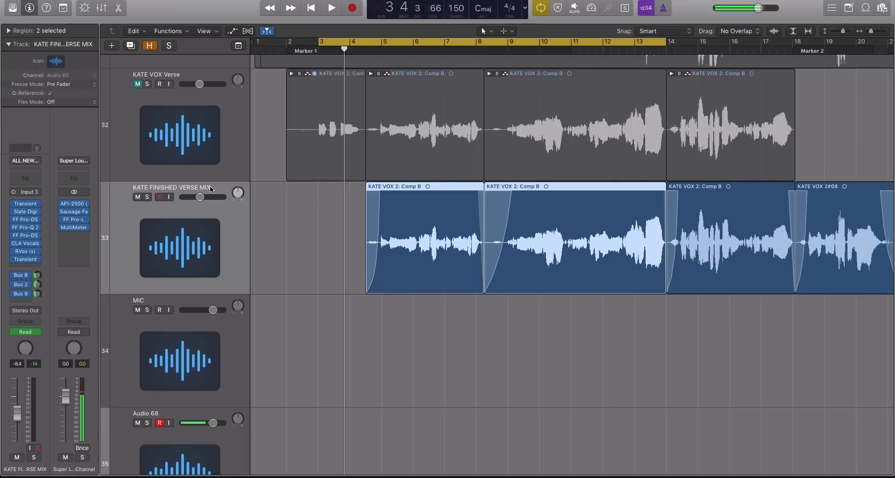
Step: Play the verse from bar 3 with the track's last-insert Transient Shaper open to watch its Punch knob, and close the plug-in
key(space)
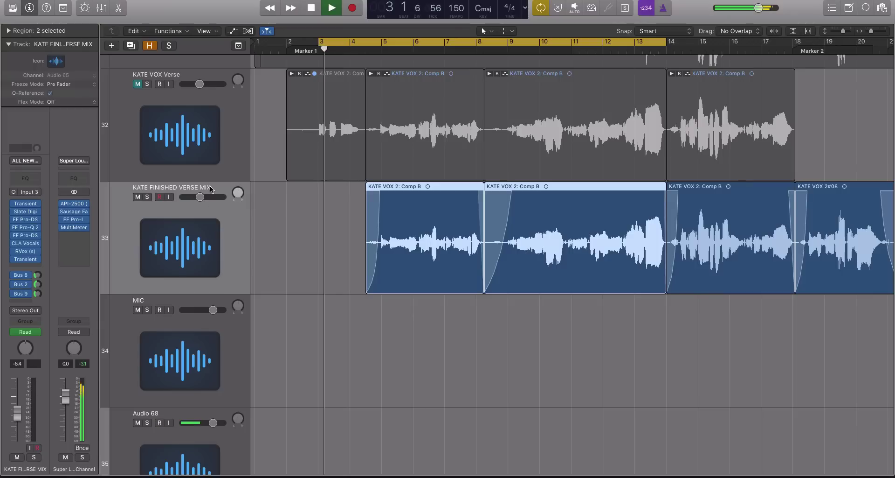
click(26, 260)
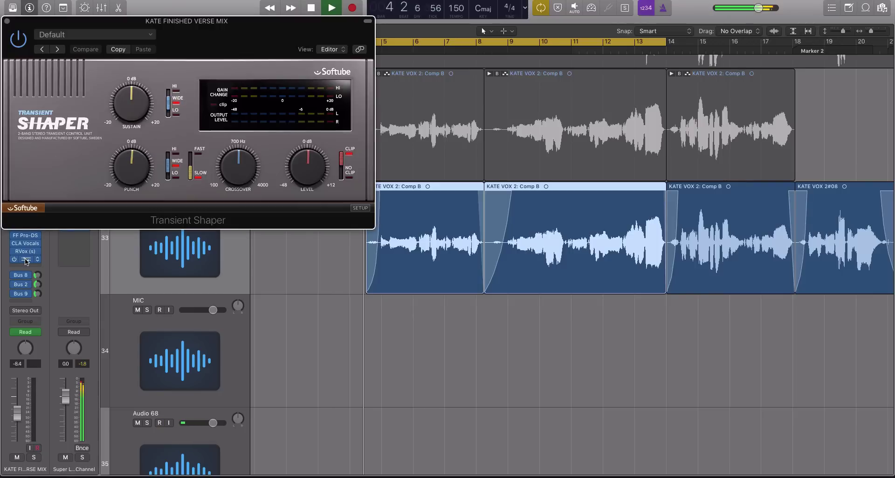
drag(266, 35, 541, 133)
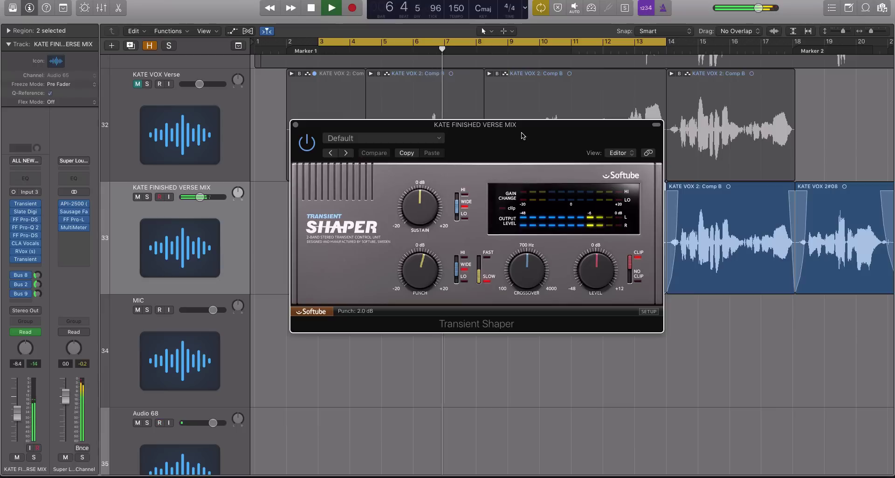
click(296, 125)
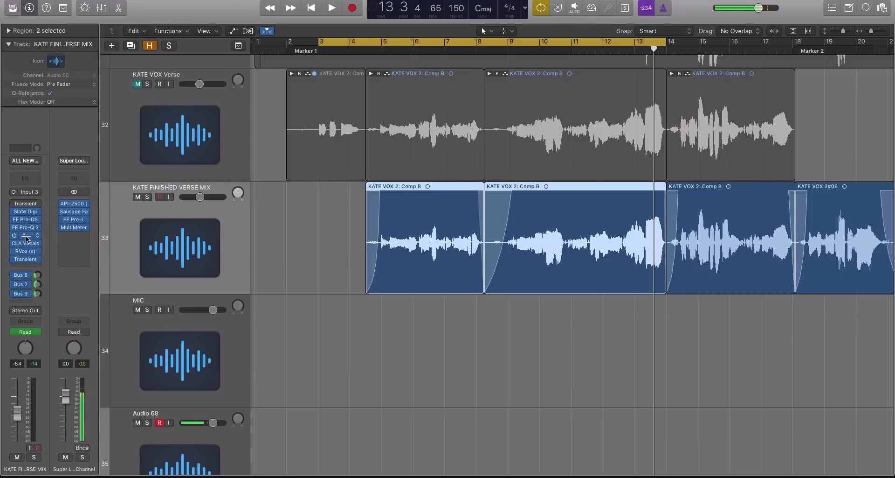
Step: Open the FF Pro-DS inserted before CLA Vocals to view its de-esser settings, and close it
click(25, 235)
drag(136, 11, 294, 94)
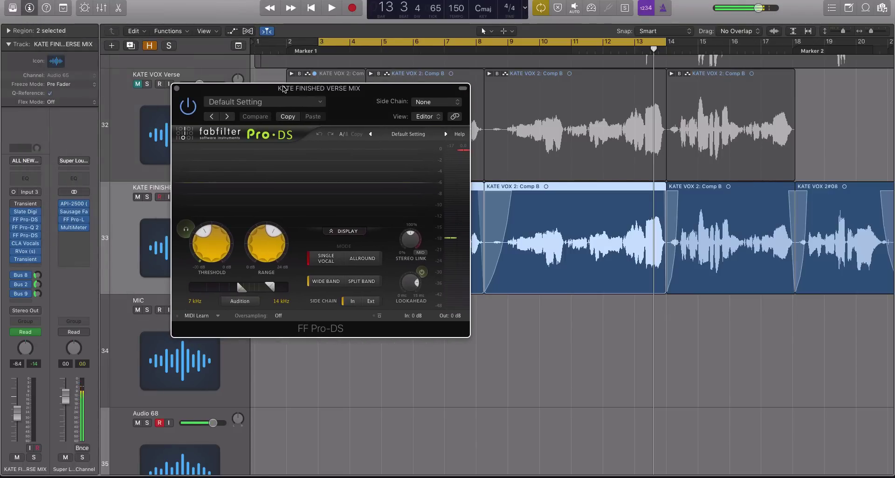
click(177, 89)
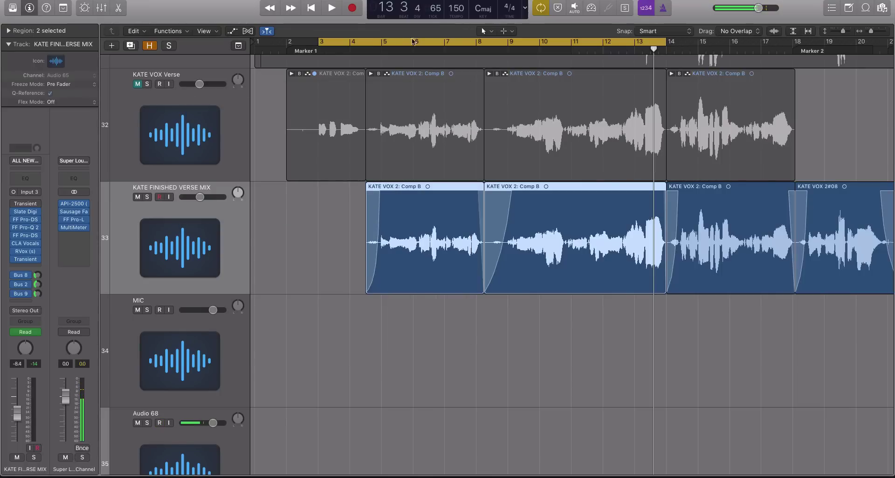
Step: Open the Transient Shaper and RVox side by side to compare them, and close RVox
click(25, 259)
drag(434, 123, 428, 83)
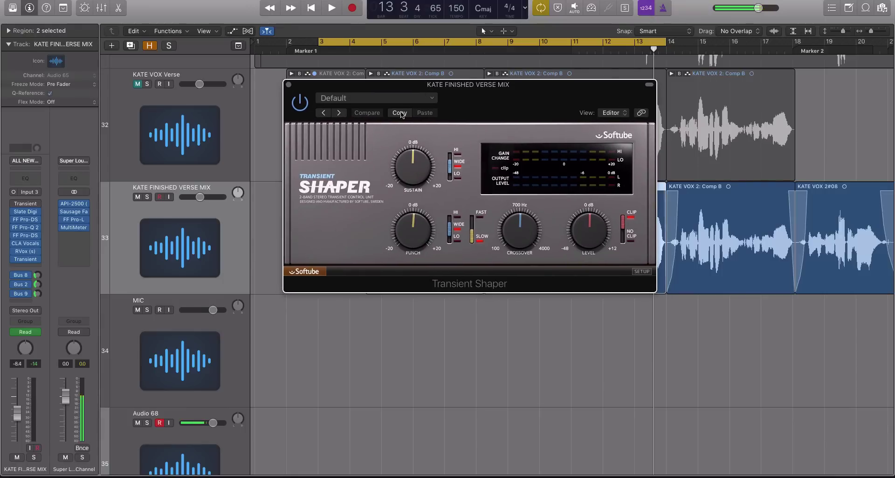
click(25, 251)
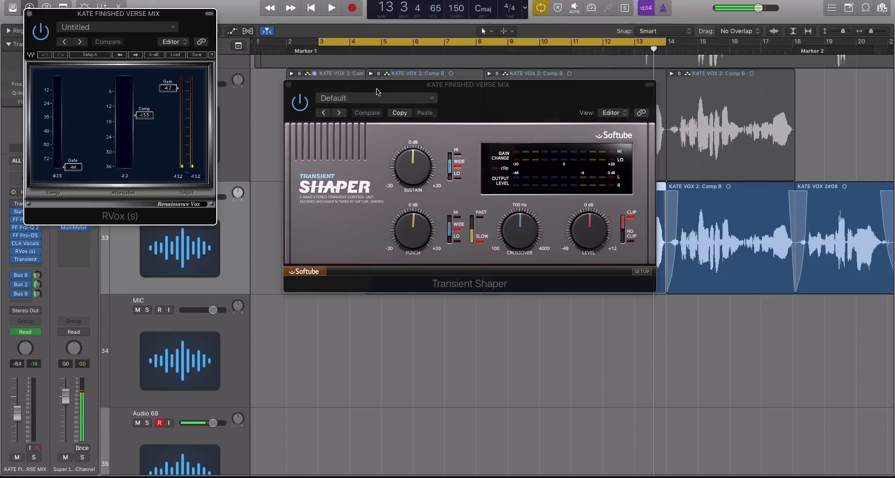
drag(376, 90, 372, 74)
drag(176, 23, 234, 80)
drag(340, 73, 423, 73)
drag(176, 76, 232, 72)
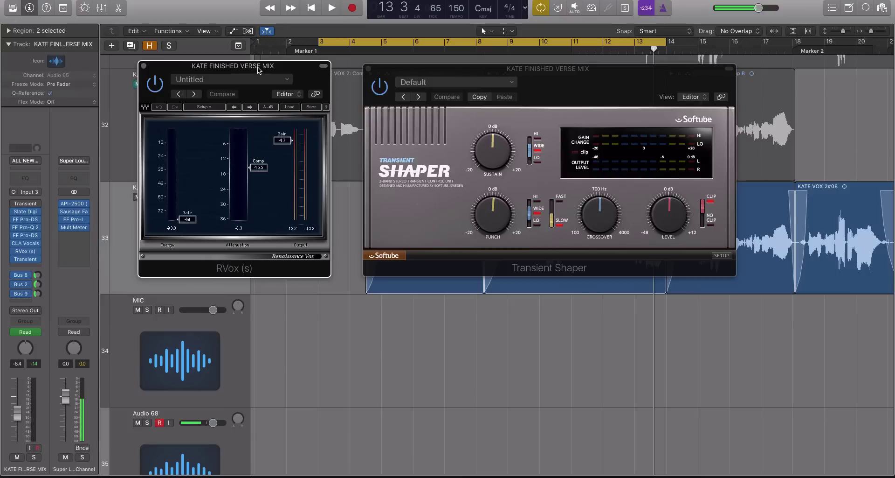
click(144, 68)
Step: Position the Transient Shaper clear of the first verse regions and show track automation with enlarged tracks
drag(453, 65, 286, 65)
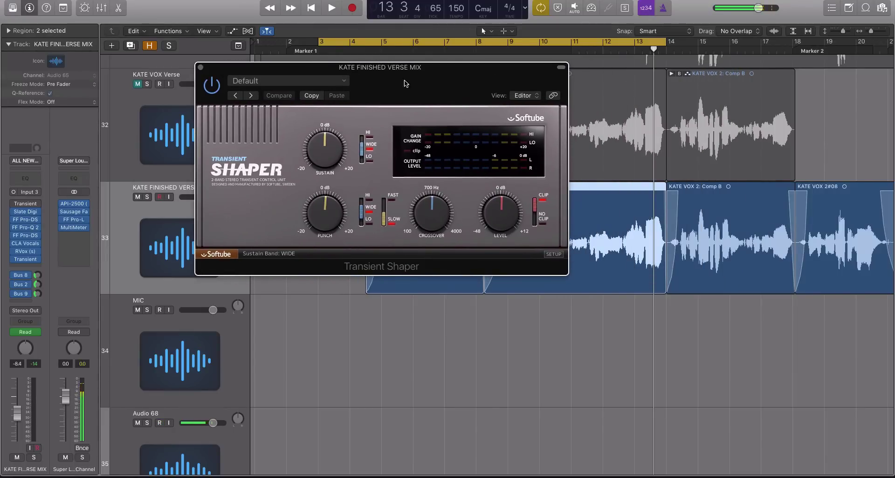
drag(415, 70, 563, 76)
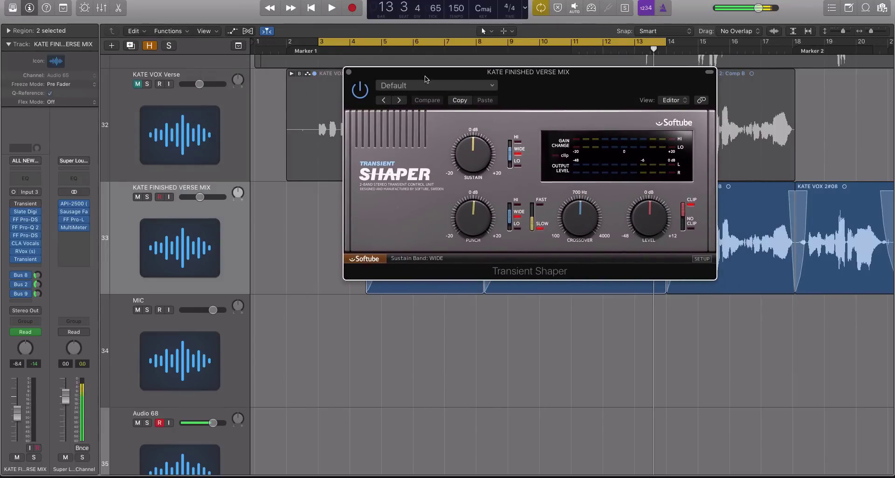
drag(425, 74, 606, 47)
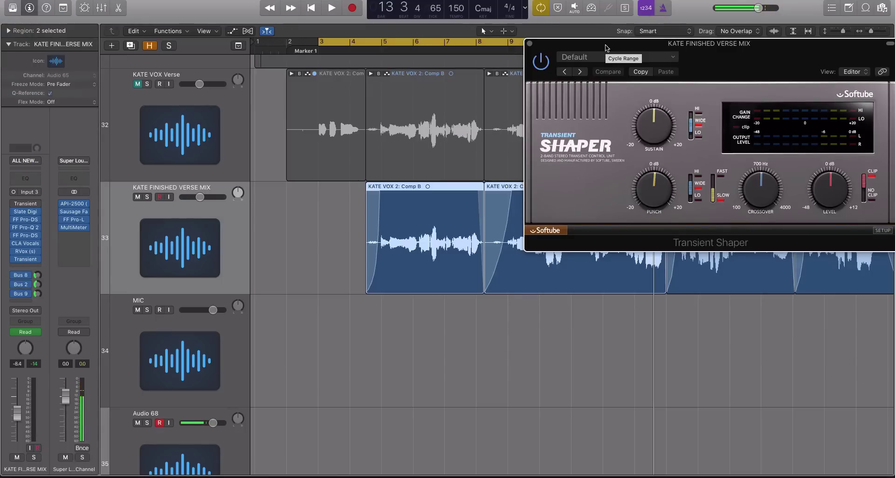
drag(606, 47, 603, 48)
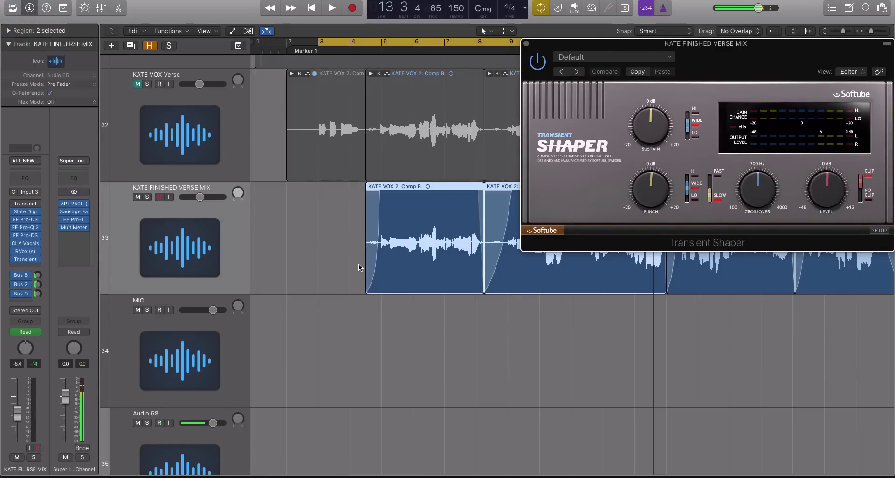
key(super+Down)
key(super+Right)
key(super+Right)
key(a)
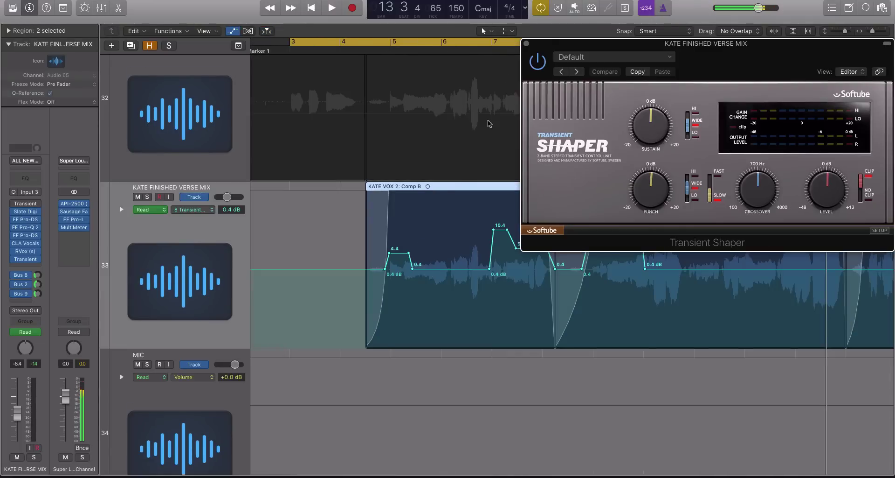
Step: Place the playhead at bar 3 beat 3 and close the Transient Shaper to reveal the selected verse regions' automation
drag(553, 43, 408, 64)
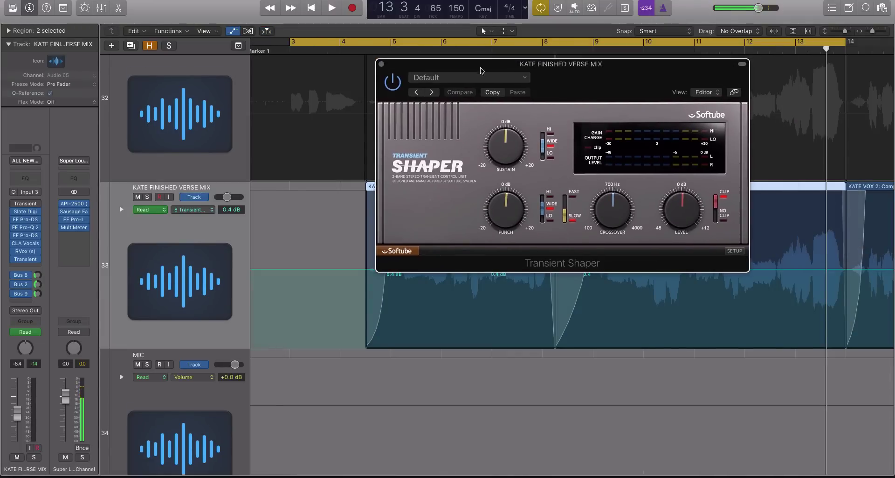
drag(482, 70, 436, 49)
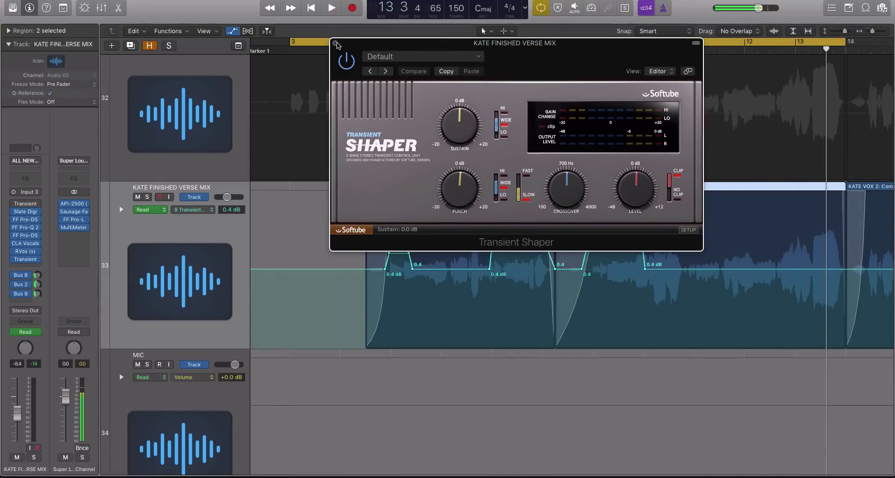
click(316, 51)
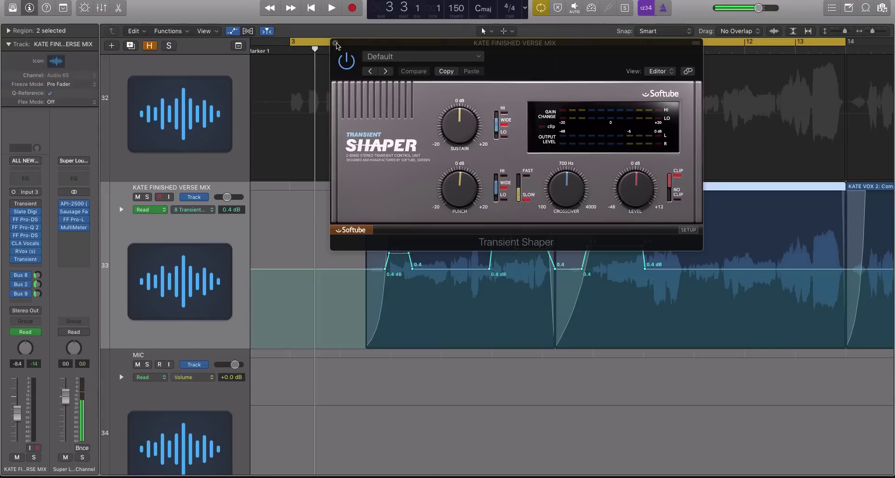
click(336, 43)
key(z)
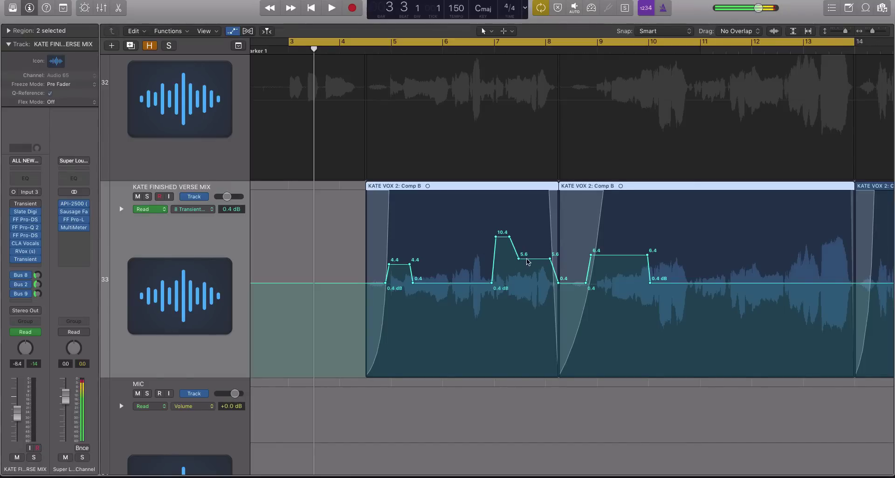
Step: Play the automated first verse region, open the last-insert Transient Shaper to view its Punch setting, and stop playback
key(space)
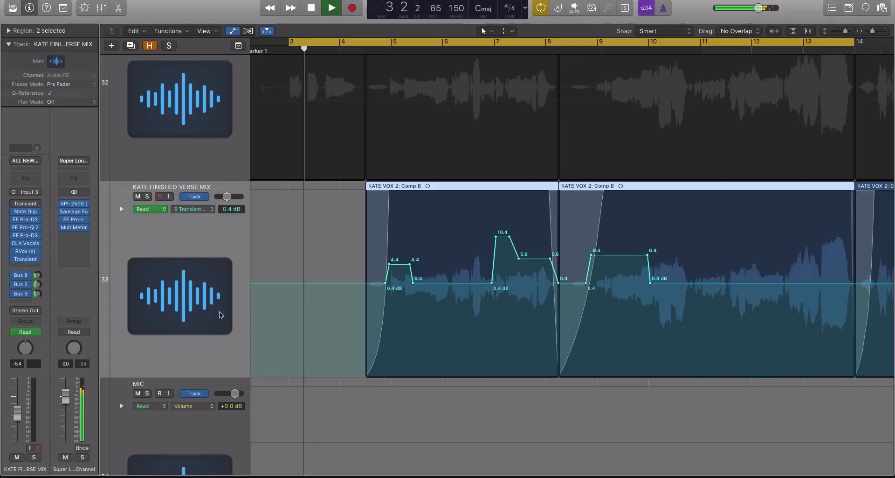
scroll(394, 288, up, 3)
scroll(394, 288, up, 2)
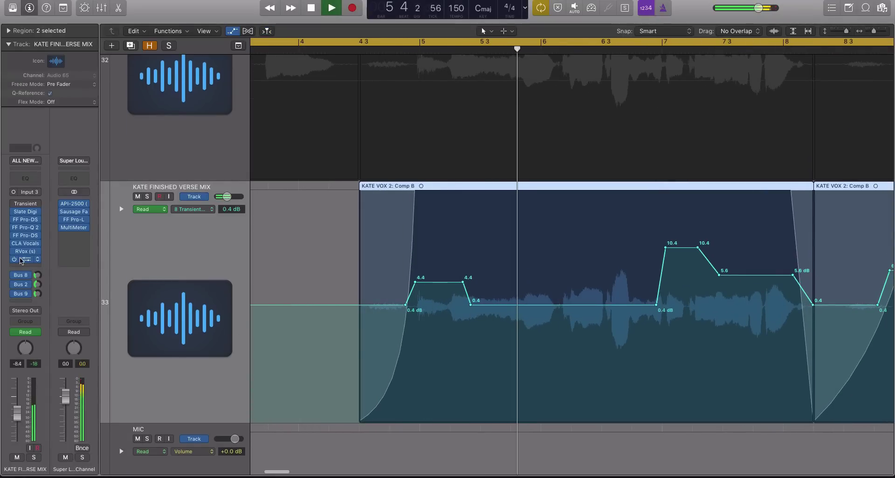
scroll(641, 241, down, 1)
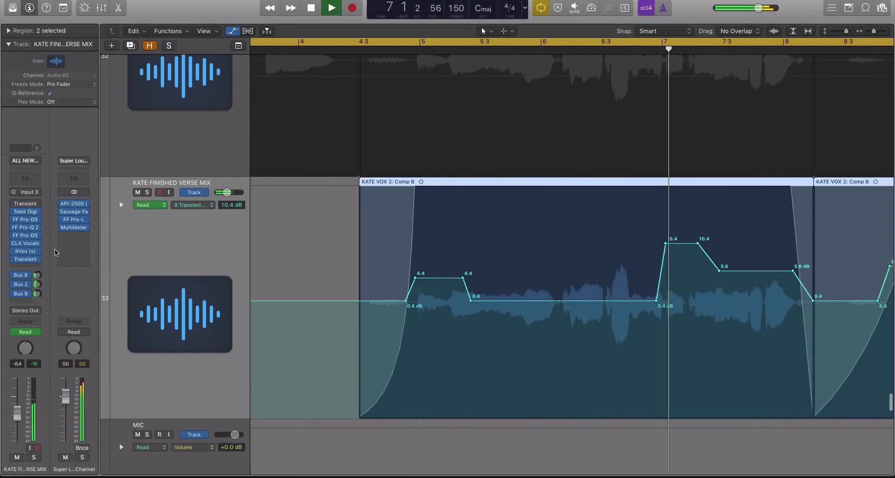
click(25, 260)
key(space)
drag(609, 43, 460, 85)
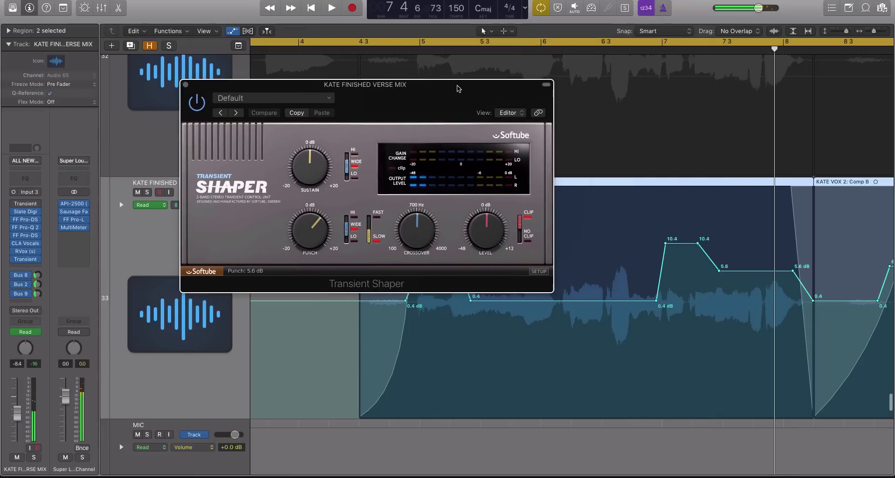
Step: Play from just before bar 7 with cycle off to watch the Punch knob follow the 10.4 dB automation peak, and close the plug-in
click(655, 48)
click(651, 48)
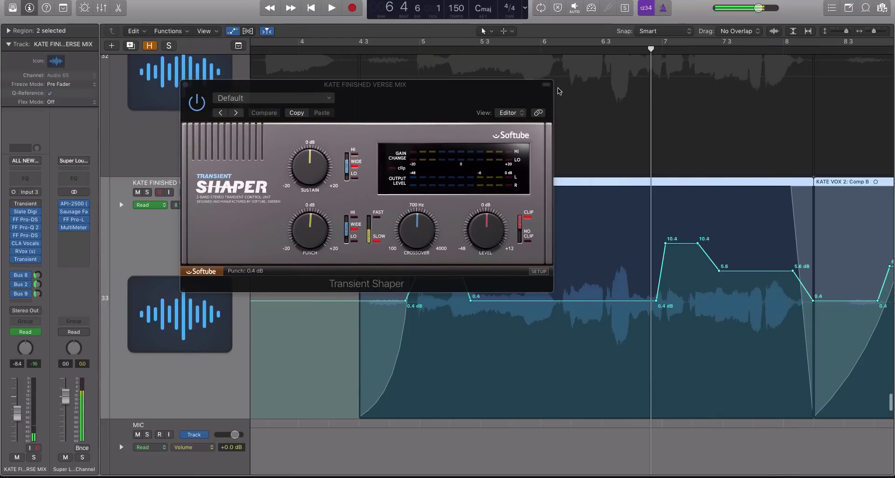
key(space)
key(space)
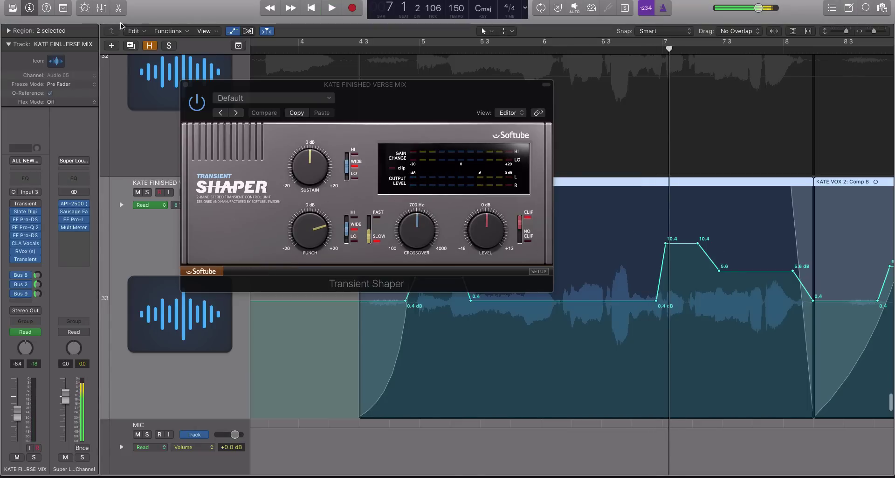
click(186, 84)
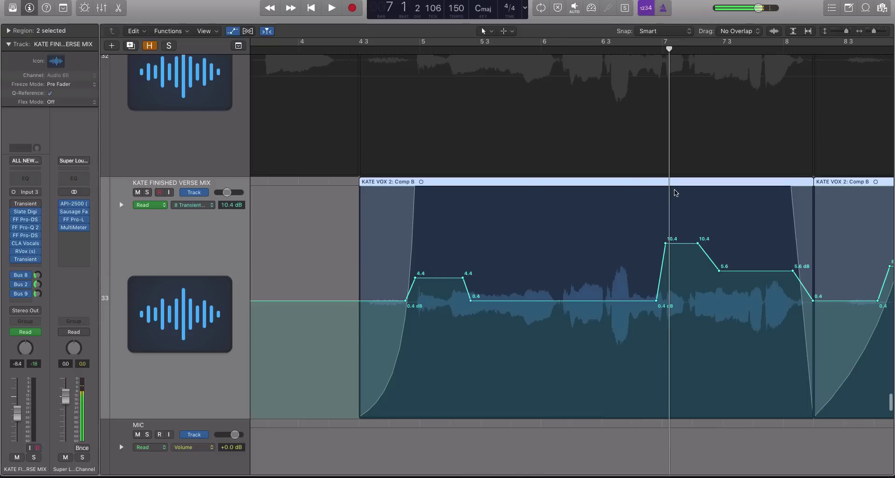
Step: Examine the Punch automation points across the verse regions against the original verse vocal track above
key(super+Left)
scroll(675, 188, up, 5)
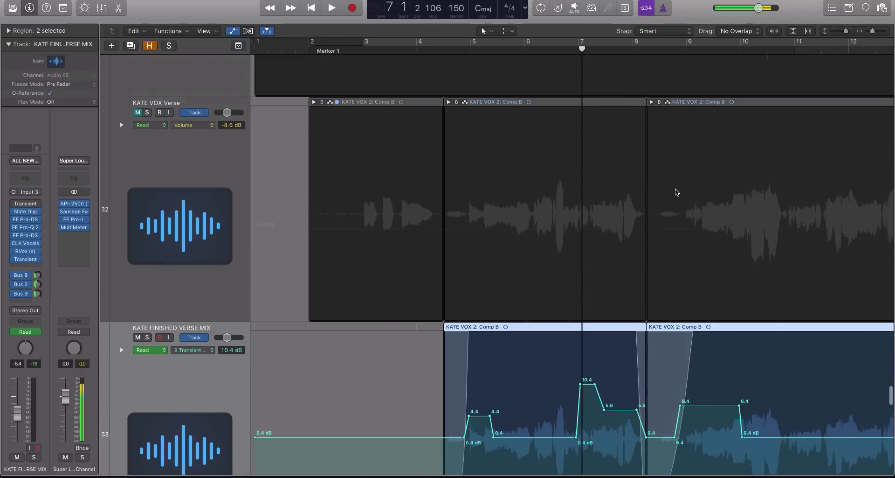
scroll(675, 188, down, 5)
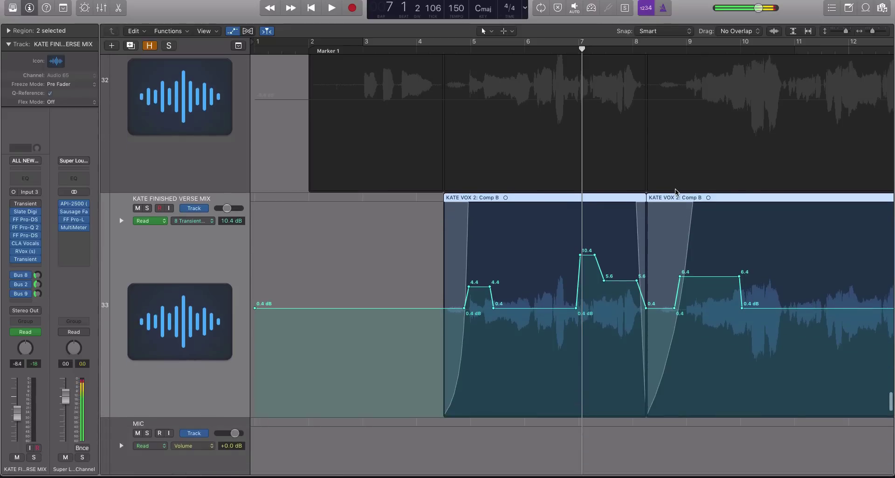
scroll(675, 188, up, 3)
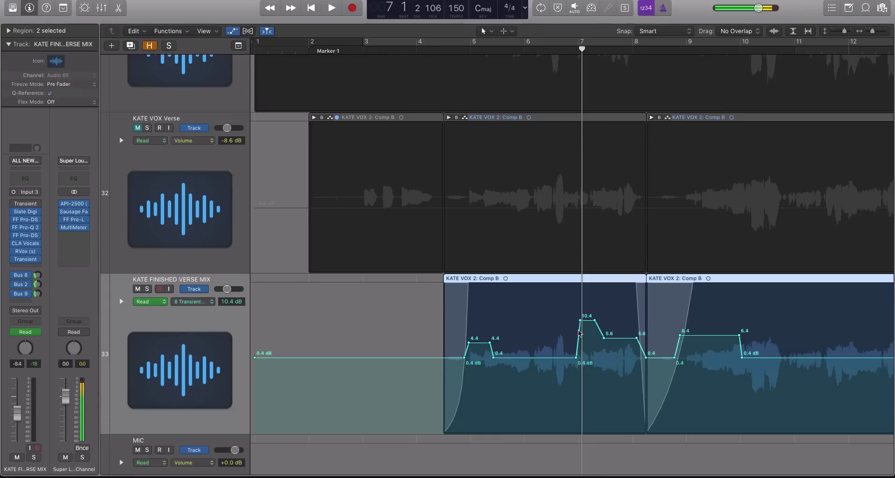
scroll(622, 292, up, 4)
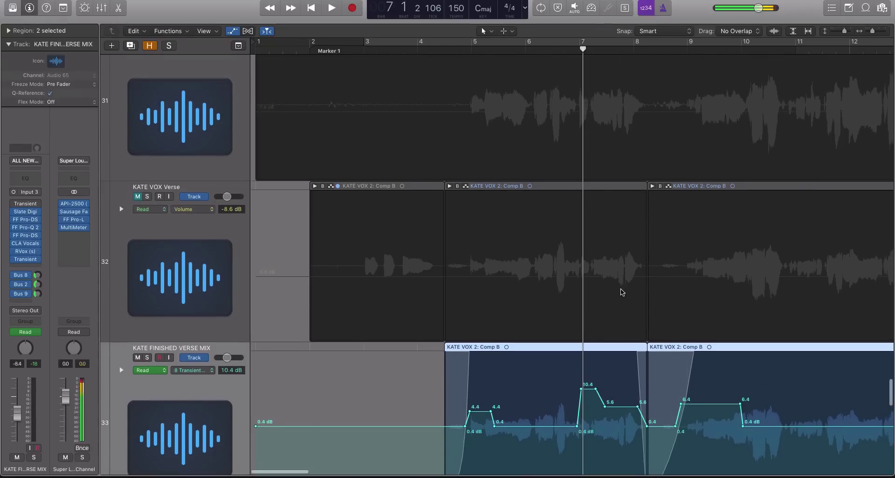
key(super+Up)
key(super+Up)
key(super+Left)
scroll(622, 292, down, 8)
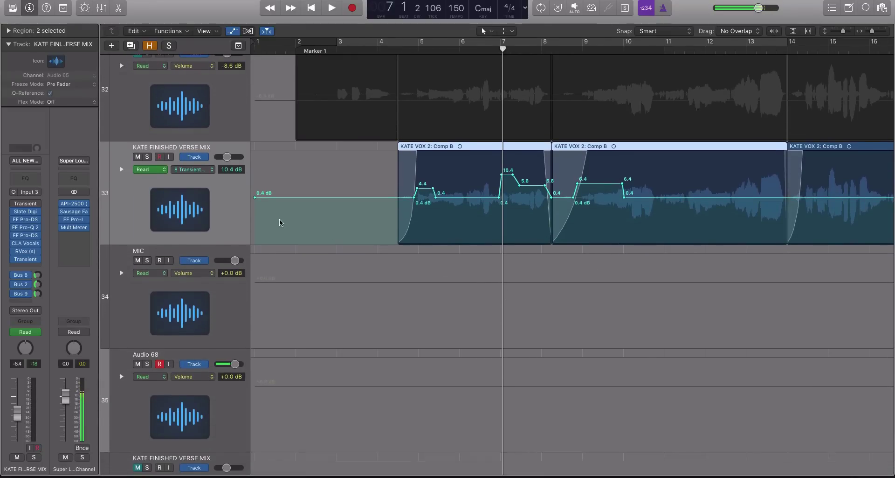
Step: Open the last-insert Transient Shaper to review its Punch, Sustain and band controls, and close it
click(25, 259)
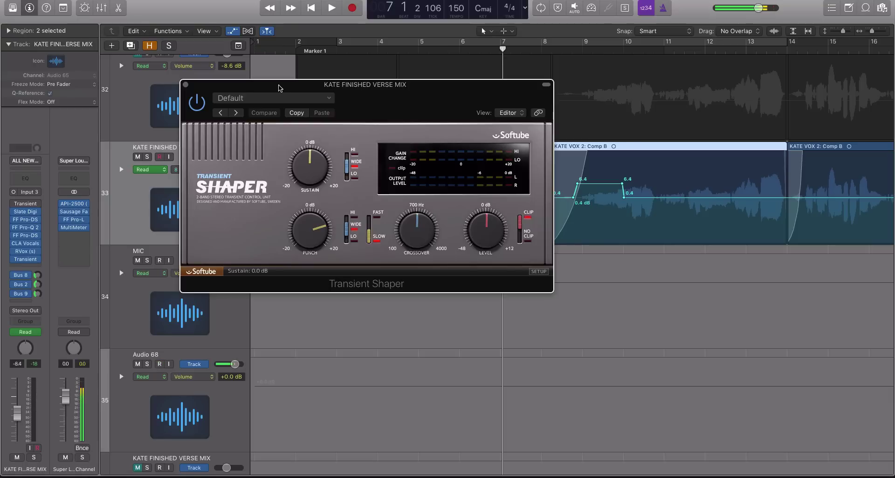
drag(280, 88, 276, 84)
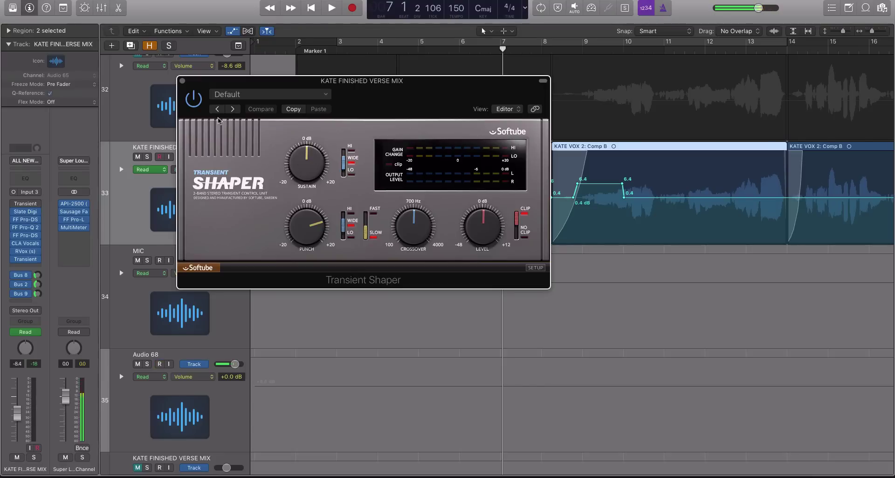
click(182, 81)
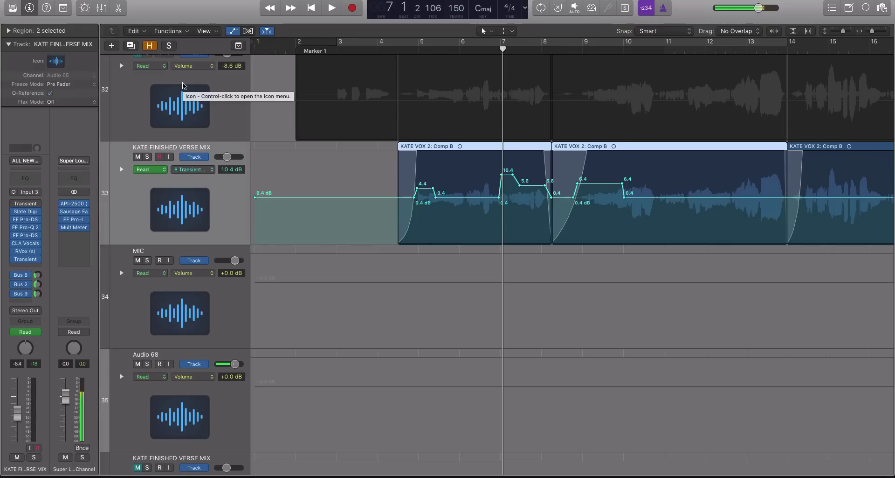
scroll(547, 138, down, 1)
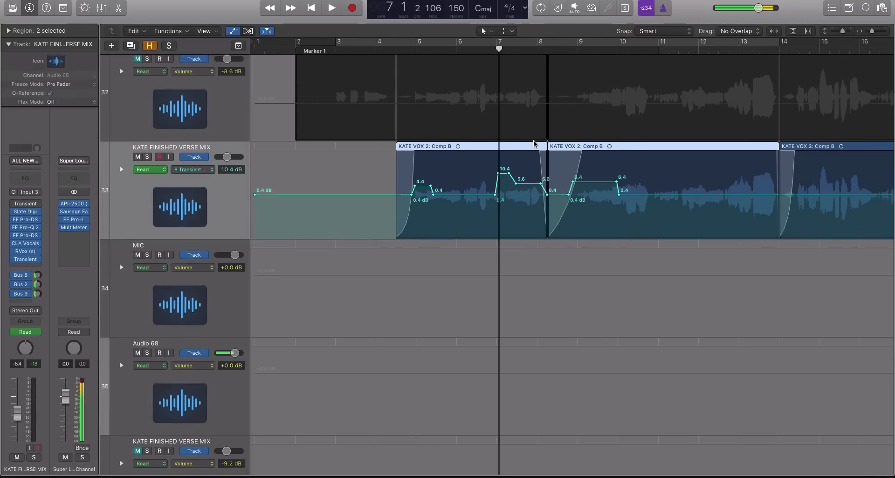